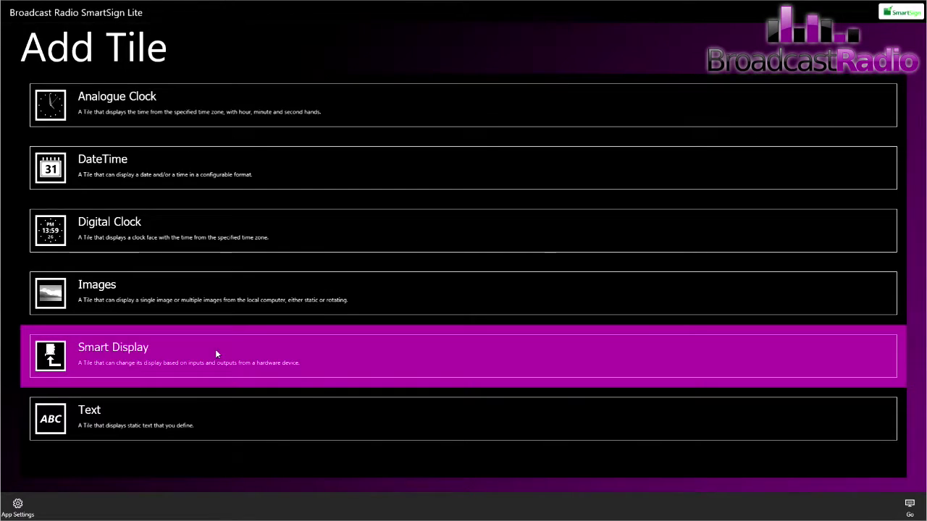
Add a Smart Display tile, select it in the Layout grid, and open it for editing
click(216, 354)
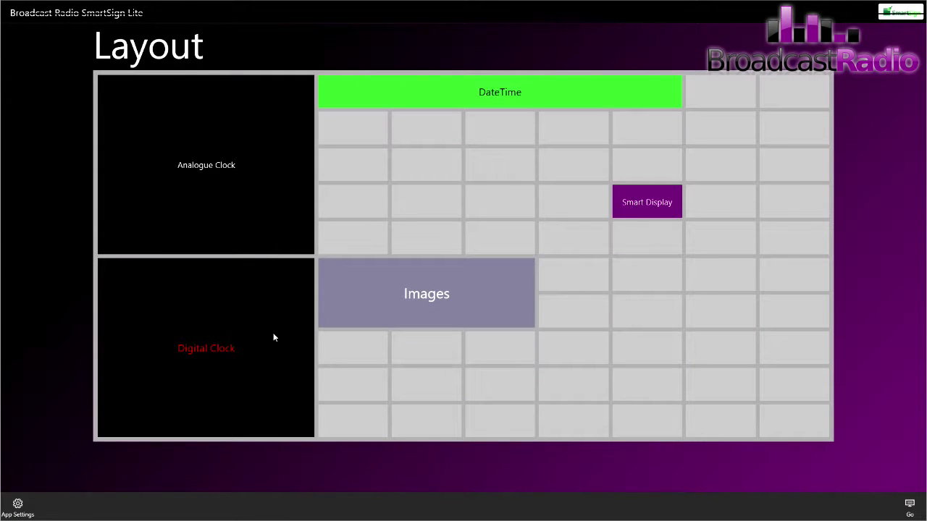
right_click(628, 205)
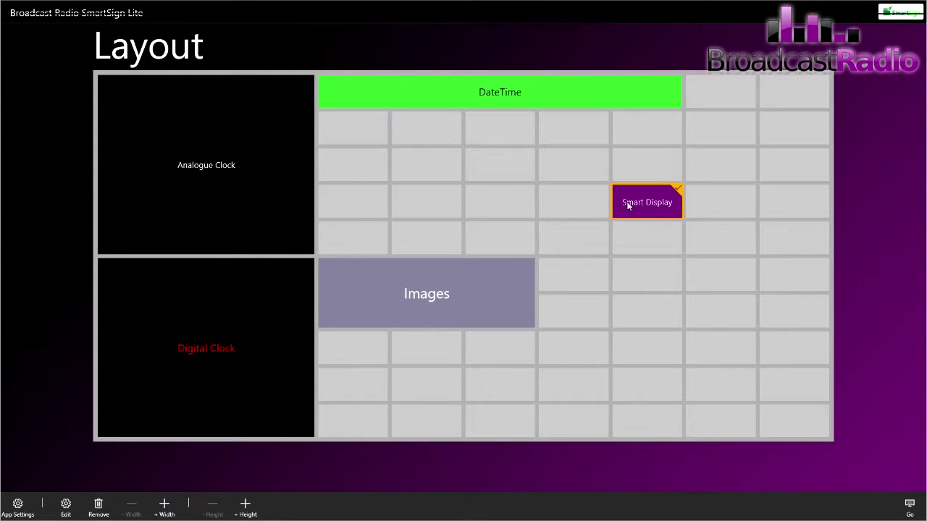
click(66, 504)
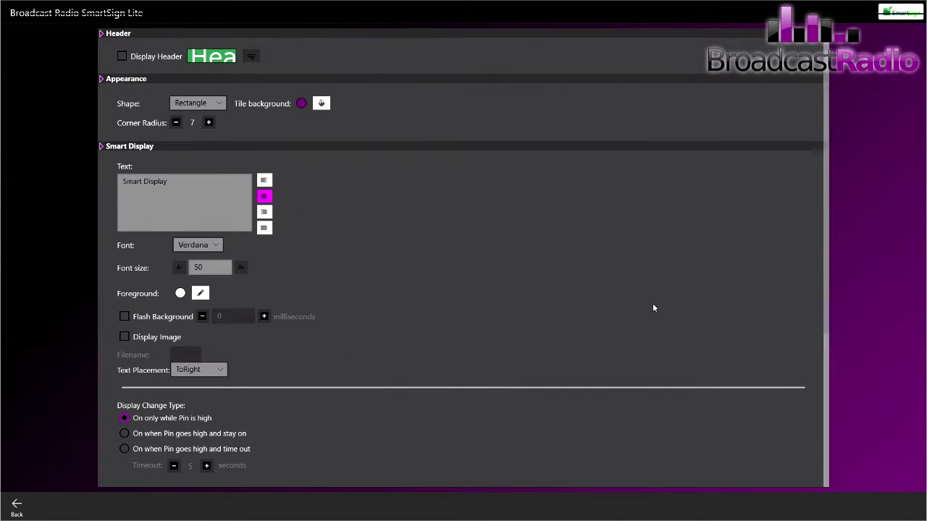
Replace the tile's display text with 'ON AIR'
click(206, 191)
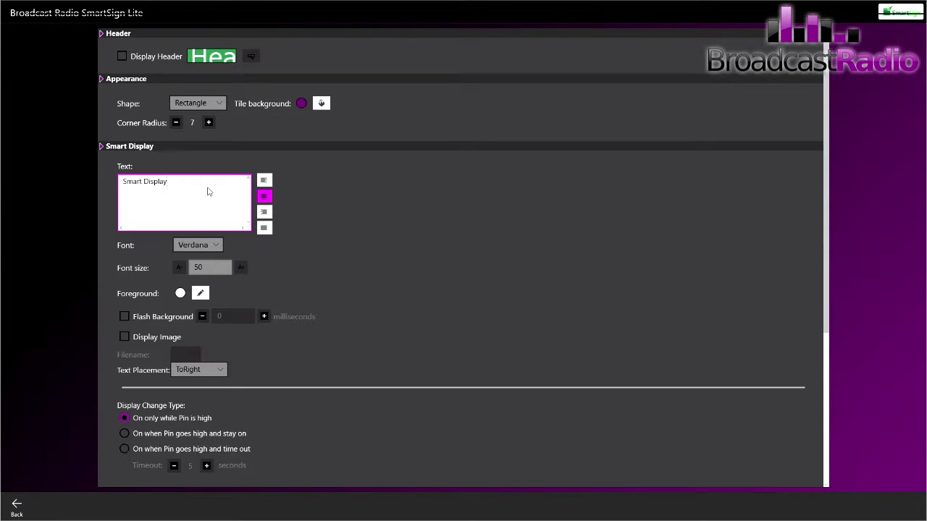
drag(167, 183, 122, 185)
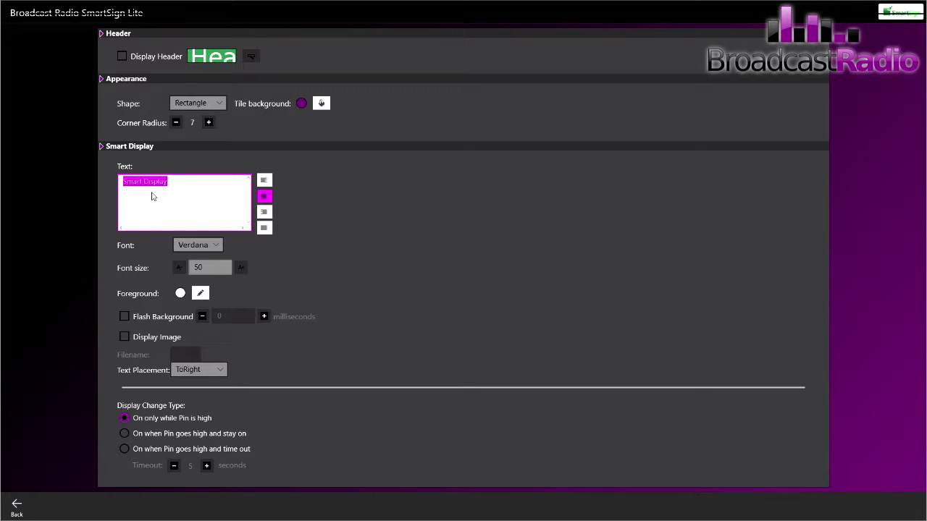
text(ON AIR)
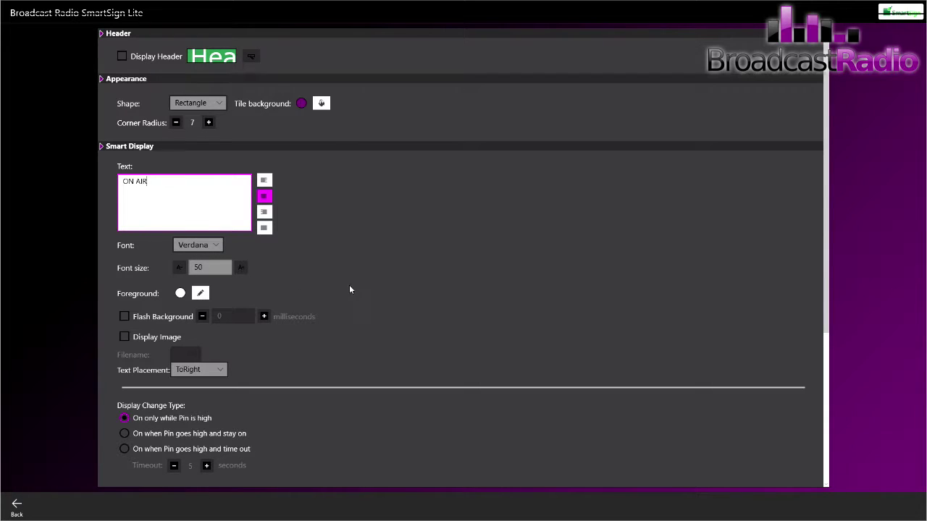
Set the tile background colour to red (R 255, B 0)
click(302, 103)
drag(336, 158, 375, 159)
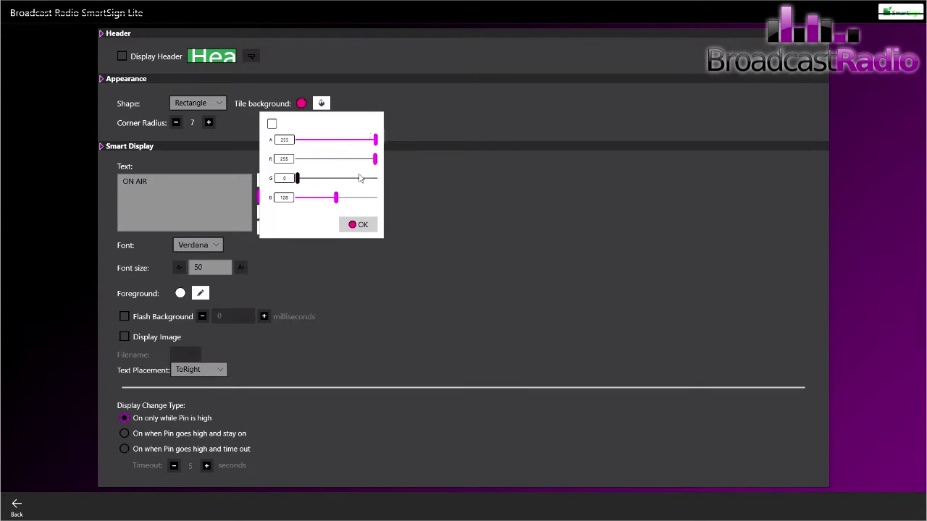
drag(336, 197, 294, 197)
click(350, 227)
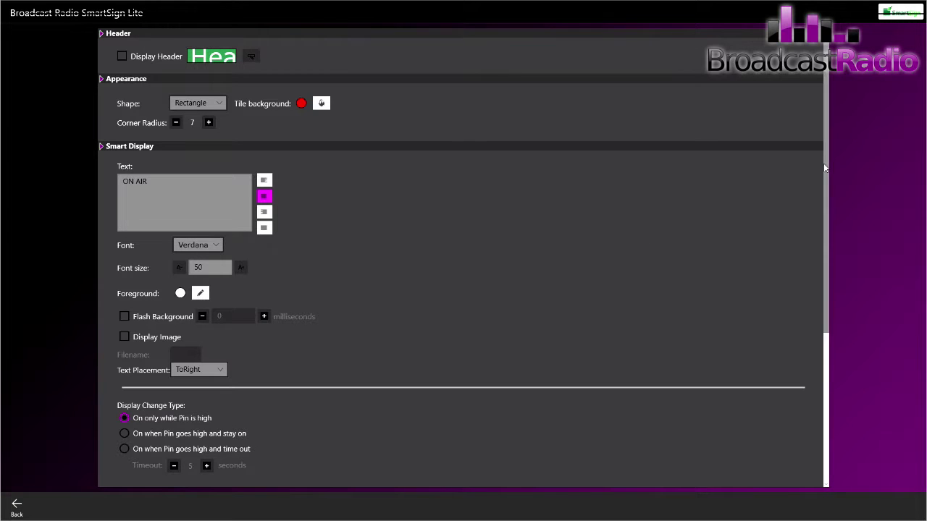
drag(826, 171, 823, 288)
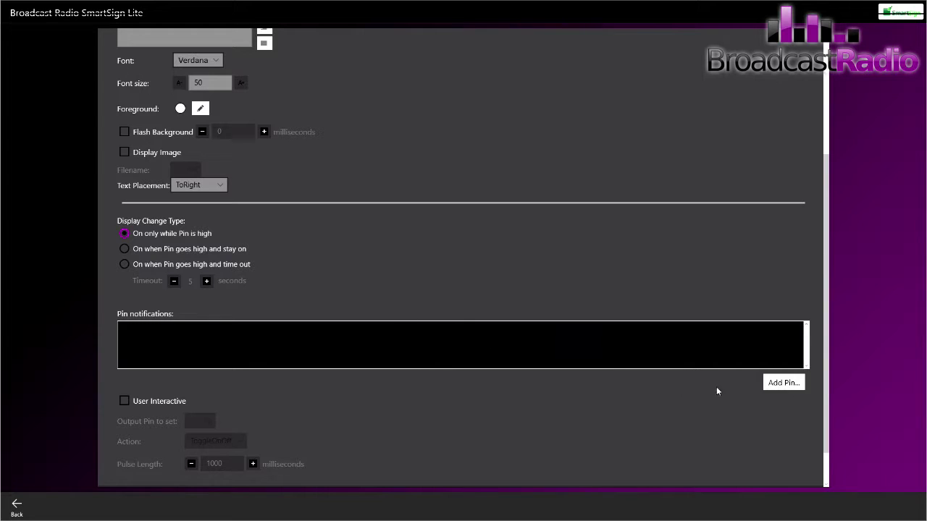
Add a pin notification on Pin 03 : Input Pin 3 with the text 'ON AIR'
click(778, 383)
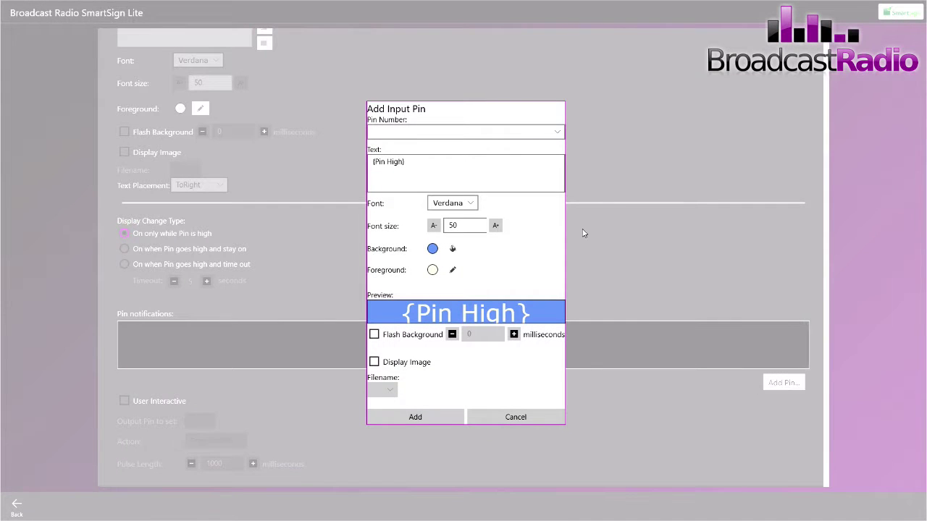
click(559, 133)
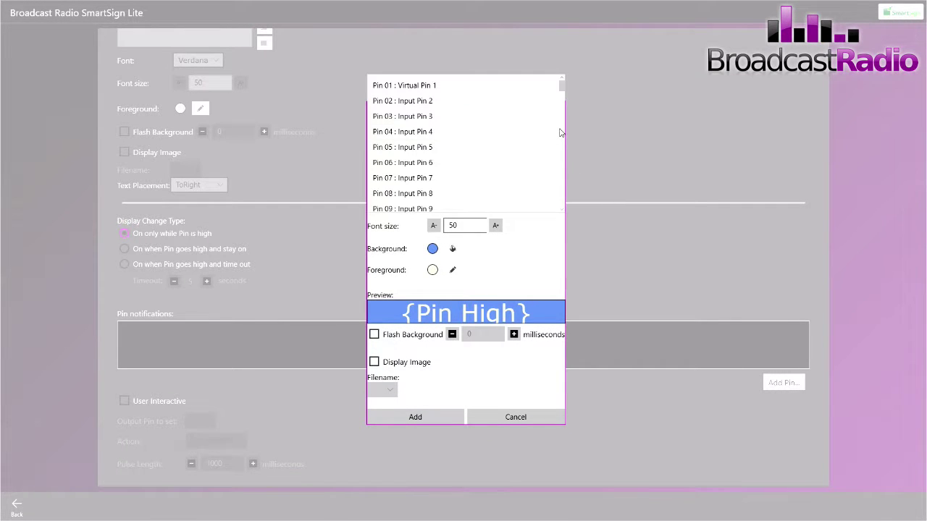
click(494, 119)
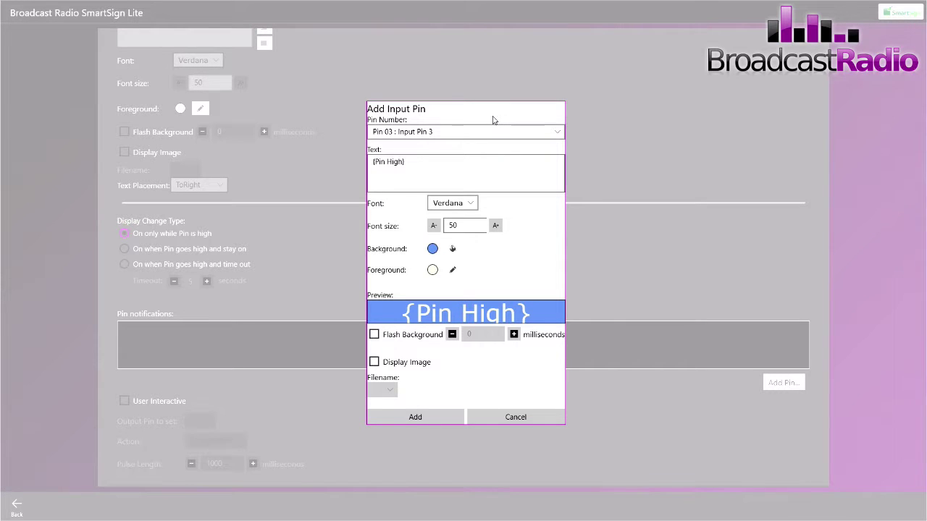
click(441, 167)
key(ctrl+a)
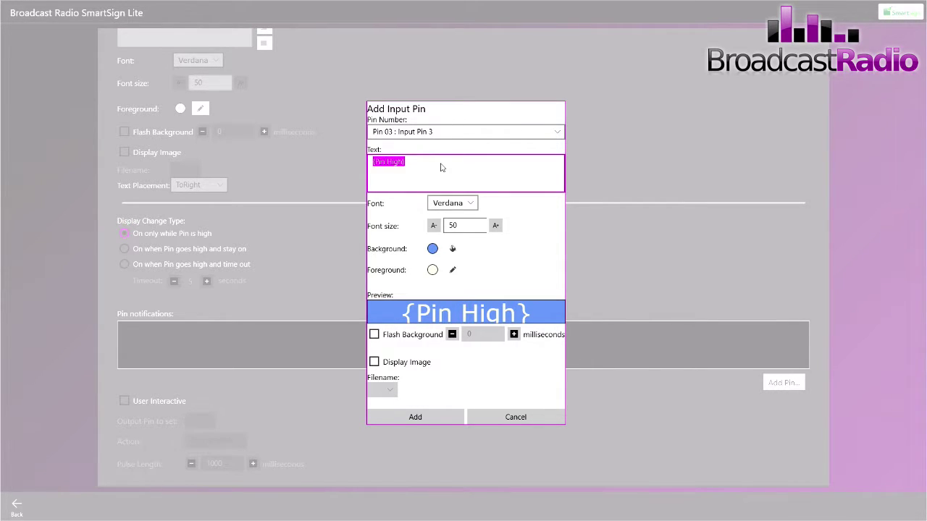
text(ON AIR)
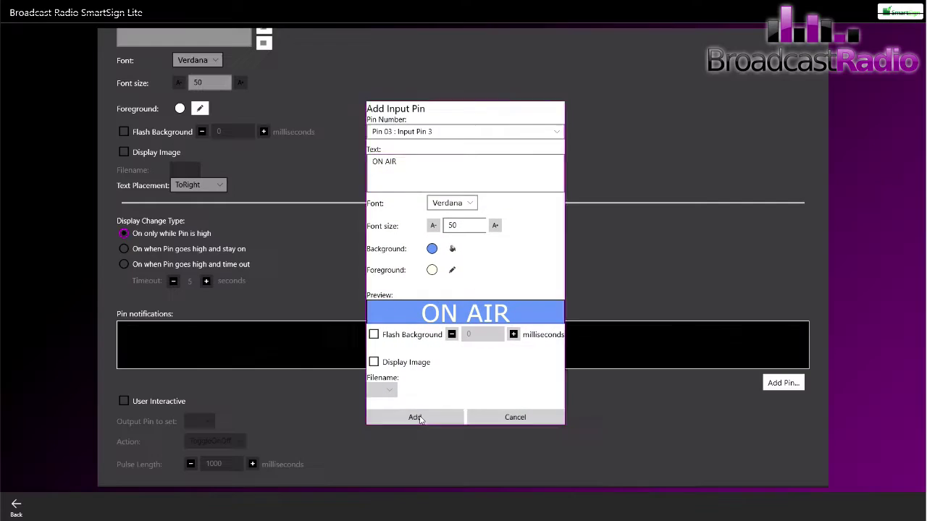
click(420, 416)
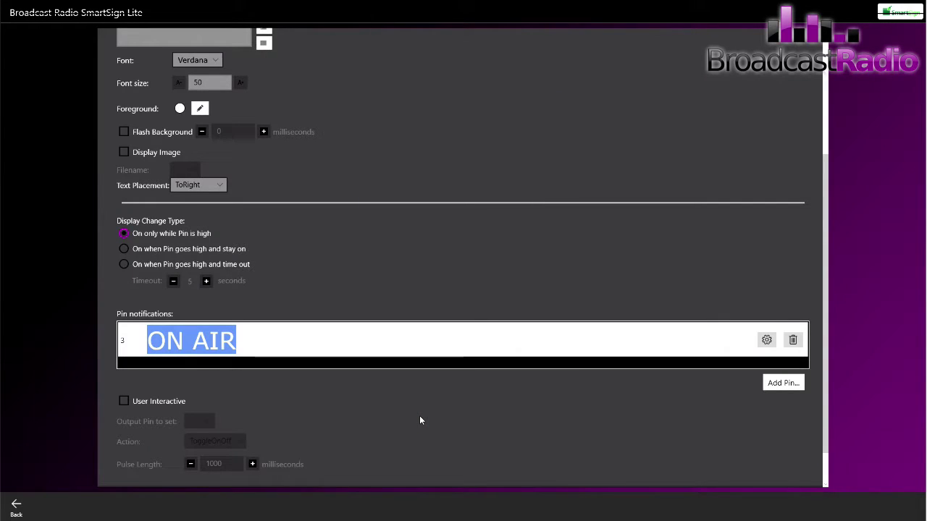
Toggle User Interactive on and back off, then return to the Layout page
scroll(224, 410, down, 1)
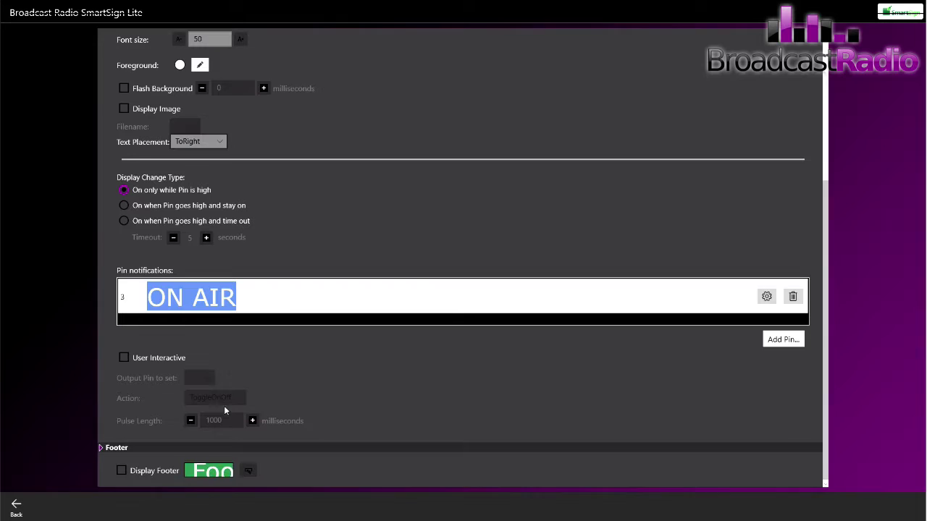
click(125, 357)
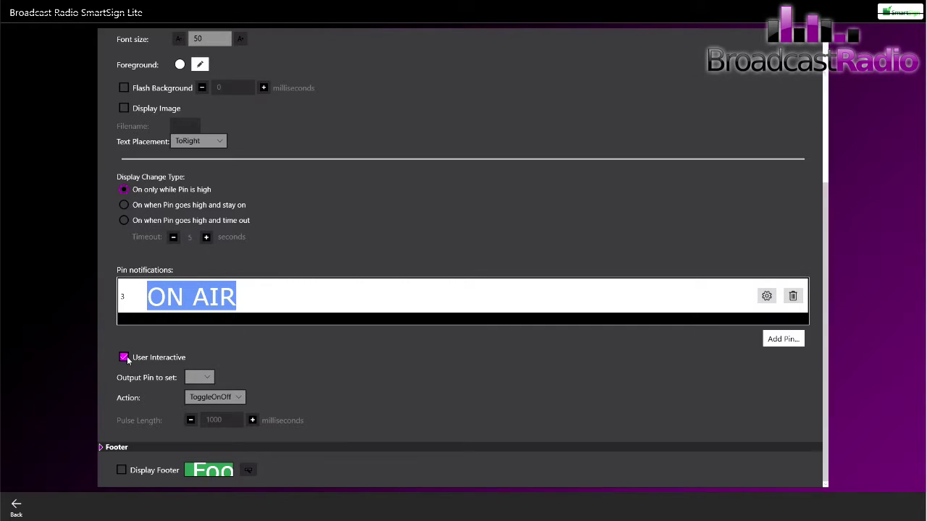
click(126, 358)
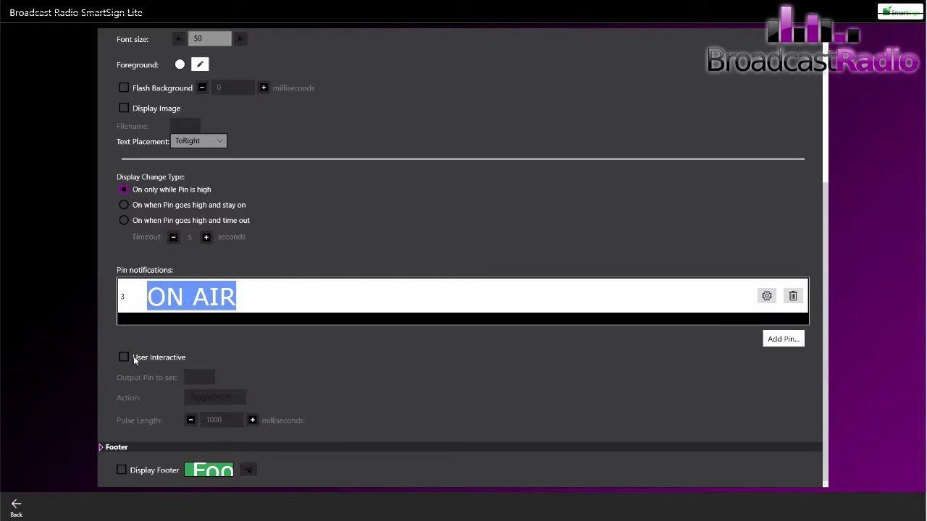
click(15, 511)
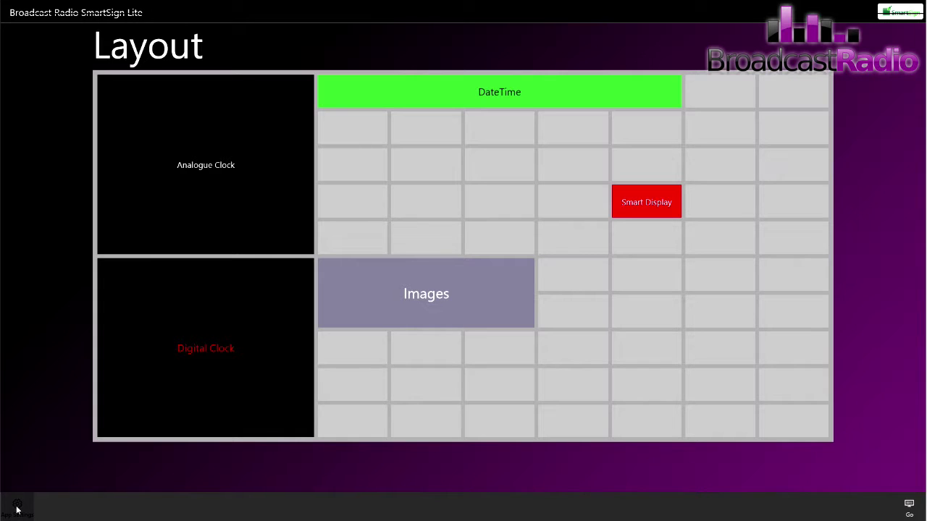
Set GPIO pin 3's drive mode to Input Pull Down in Application Settings
click(18, 511)
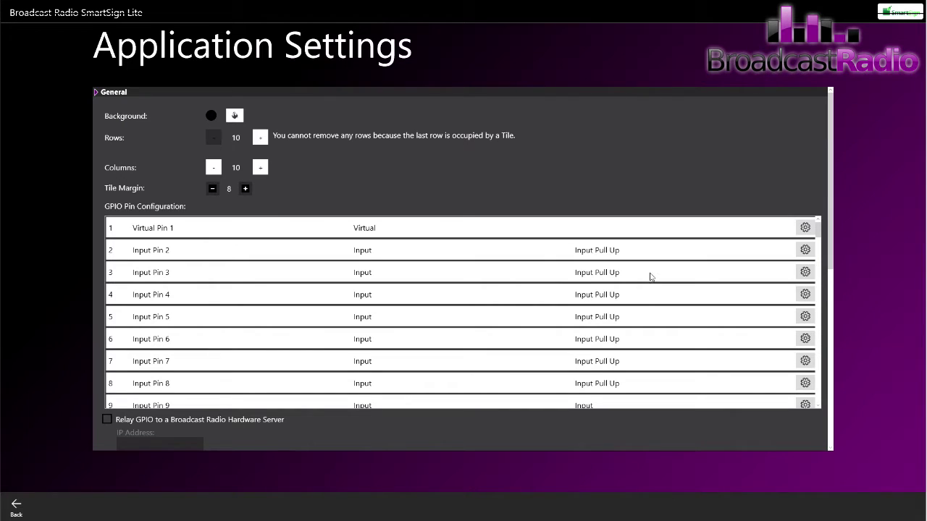
click(805, 273)
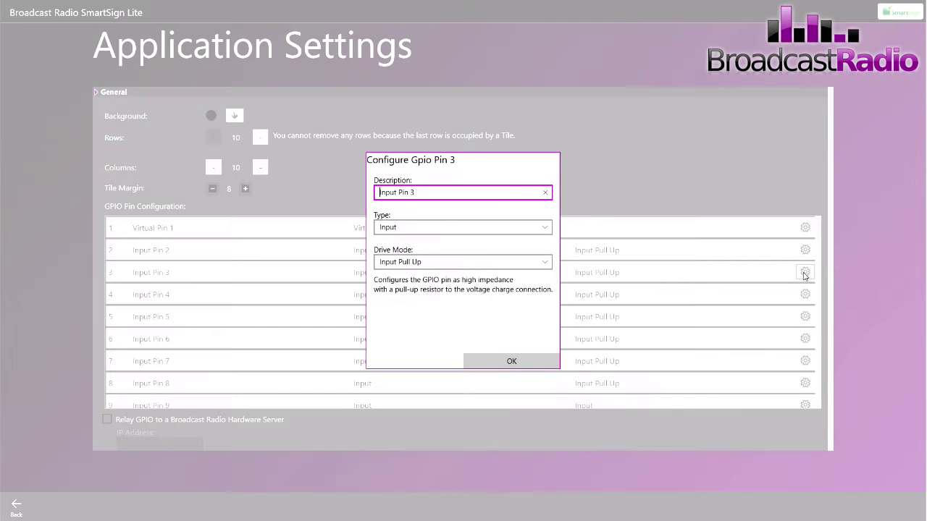
click(547, 263)
click(499, 277)
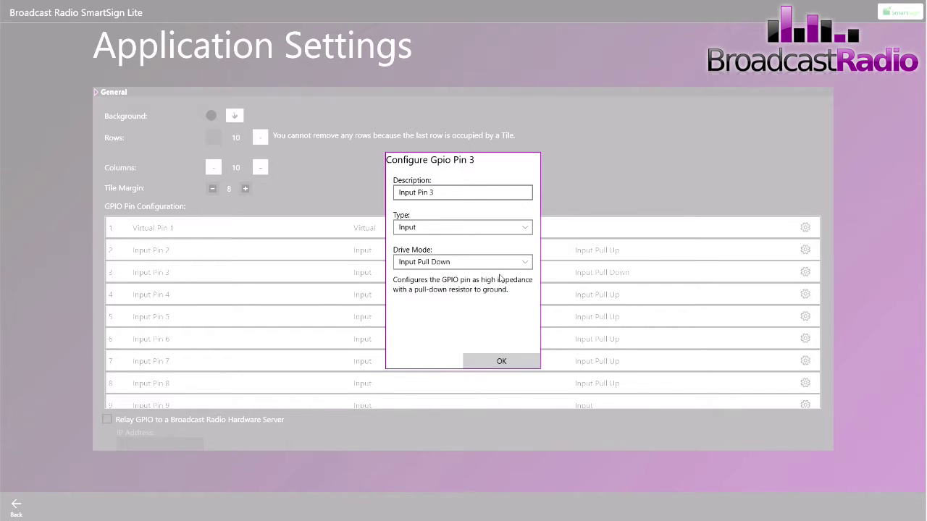
click(500, 361)
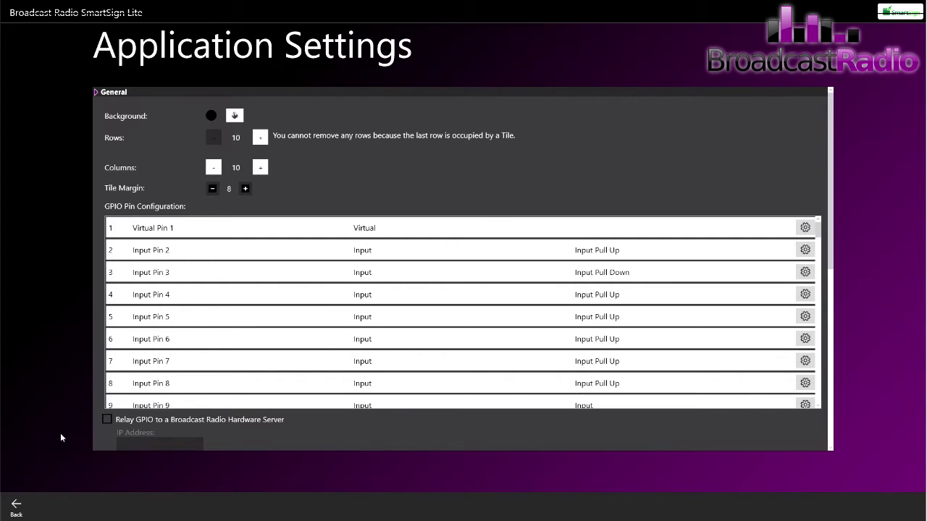
Back on the layout, resize the Smart Display tile to three columns by two rows
click(20, 499)
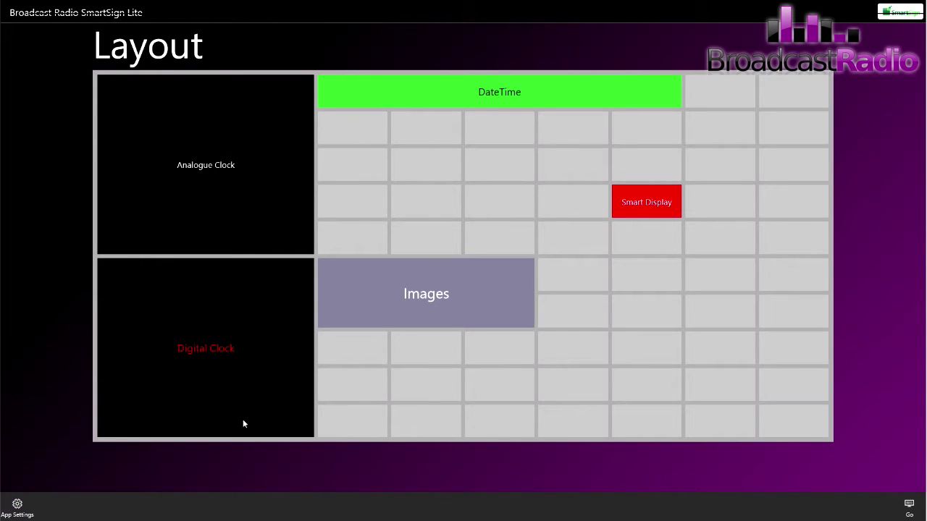
click(638, 205)
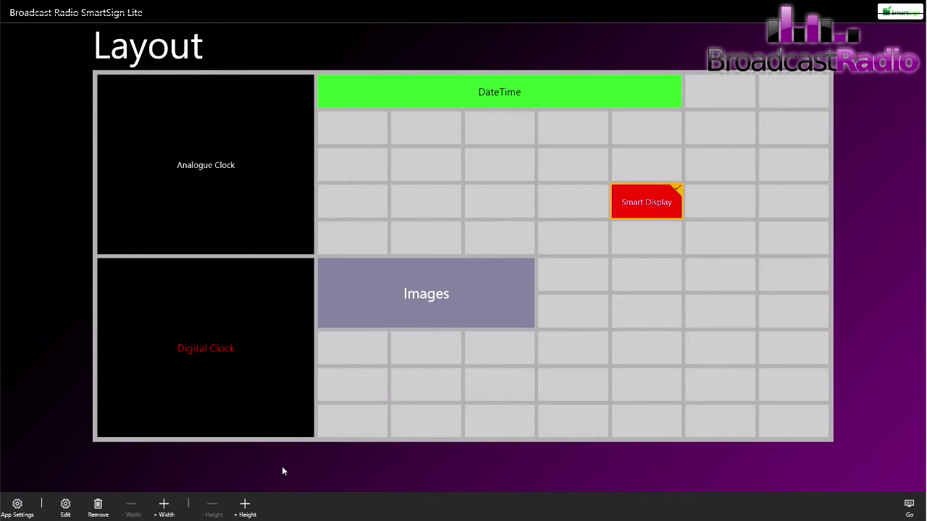
click(164, 505)
click(163, 505)
click(247, 505)
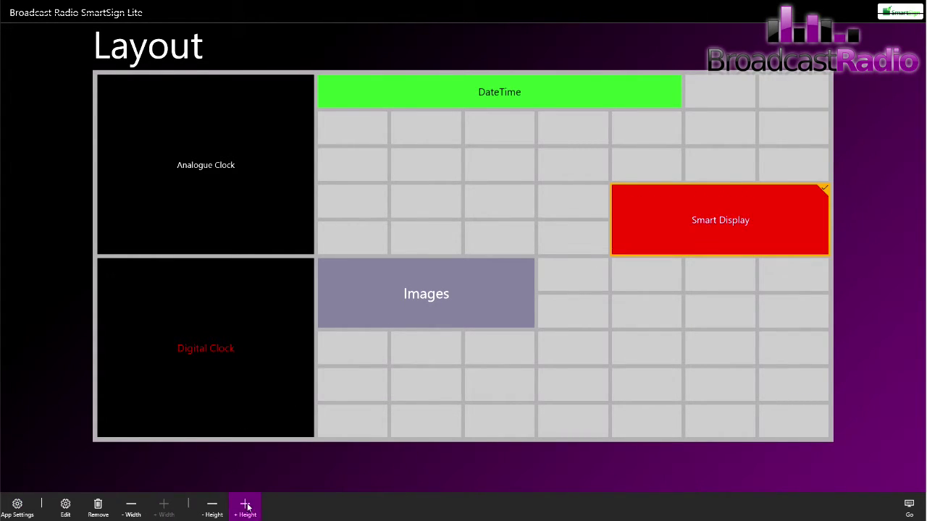
click(895, 508)
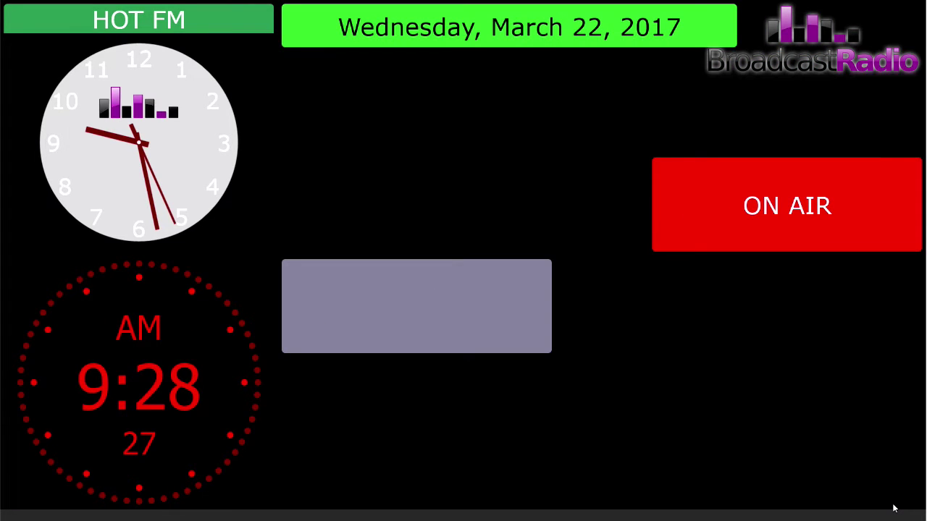